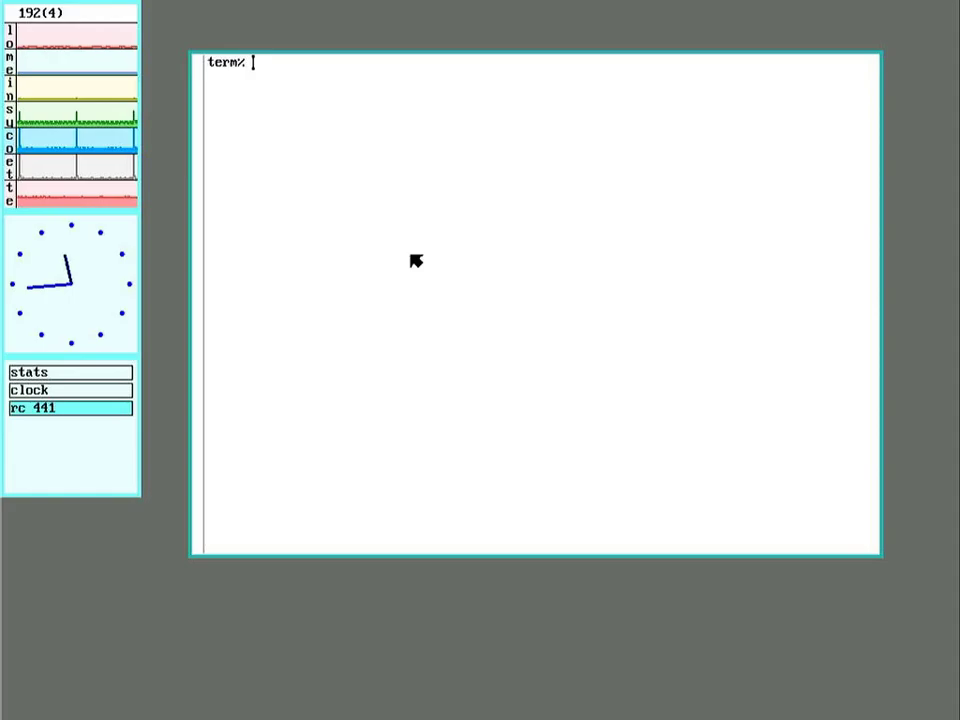
Connect to DemoRasp with rcpu -h DemoRasp, then run bind -b '#t' /dev
type("rcpu")
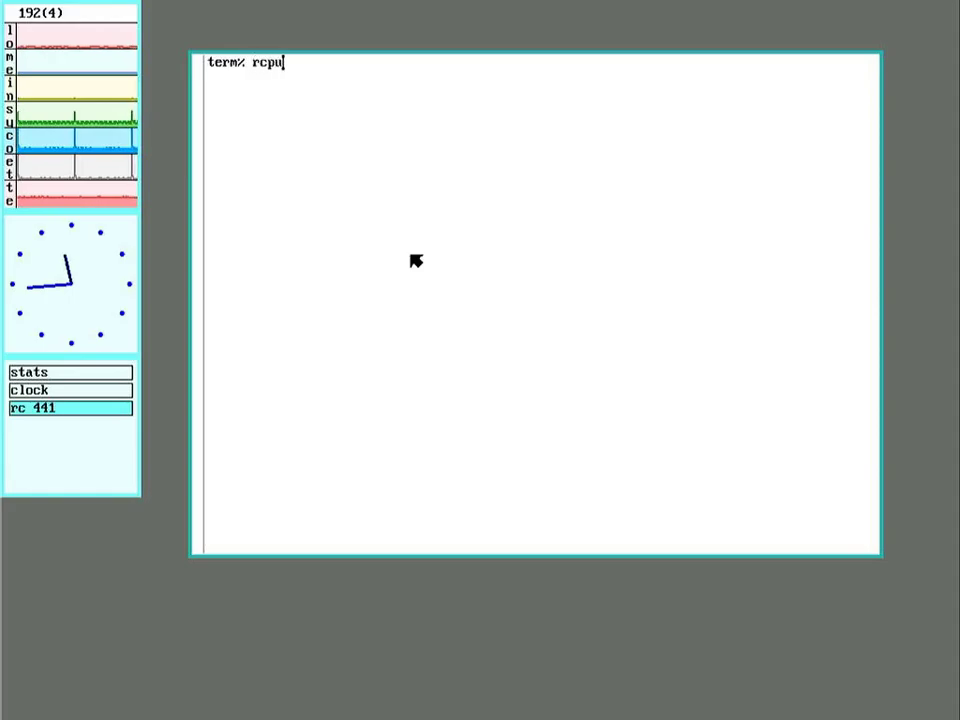
type(" -h Demo")
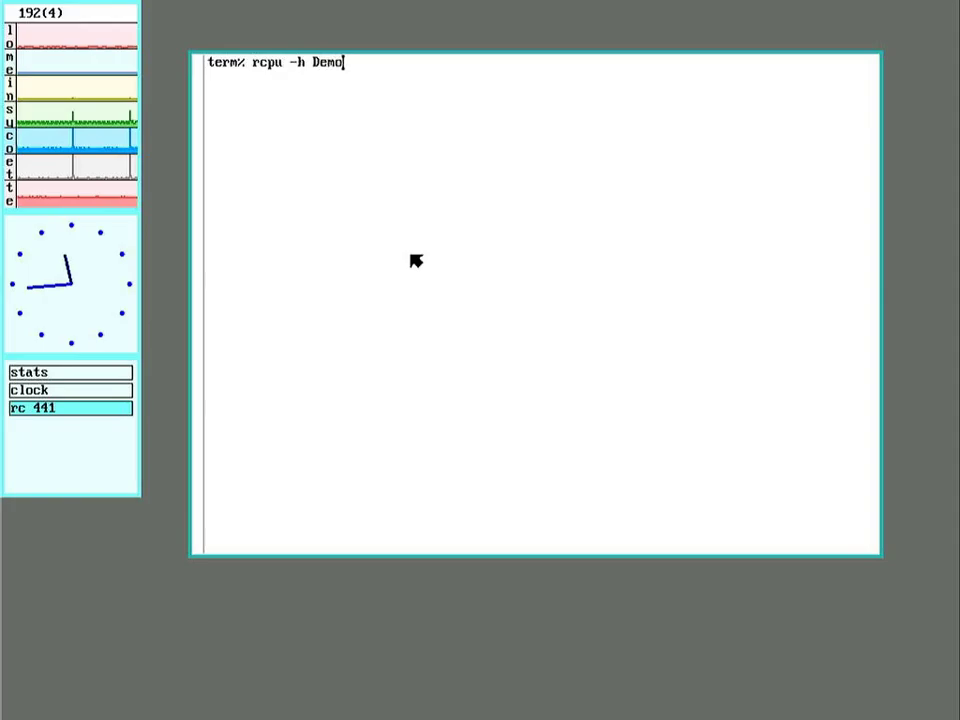
type("Rasp")
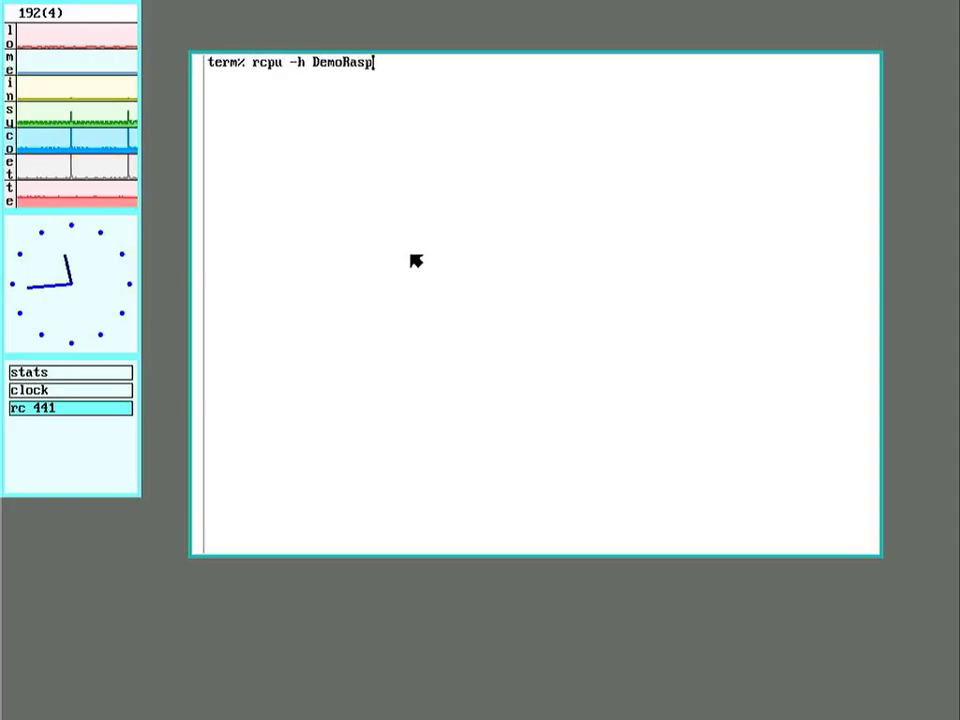
key("Return")
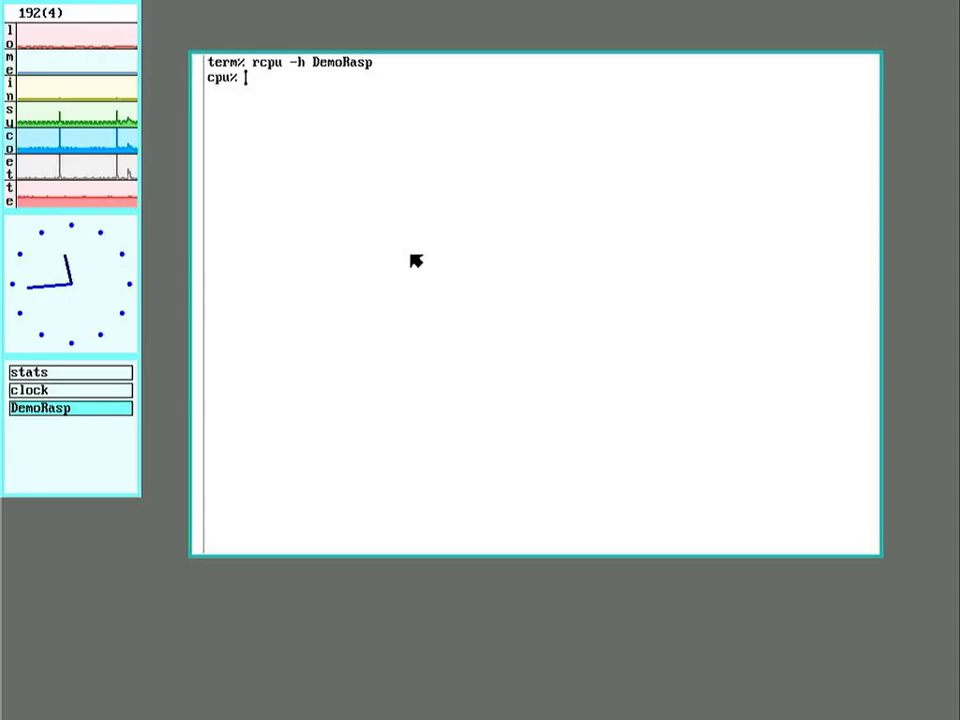
type("bind -b ")
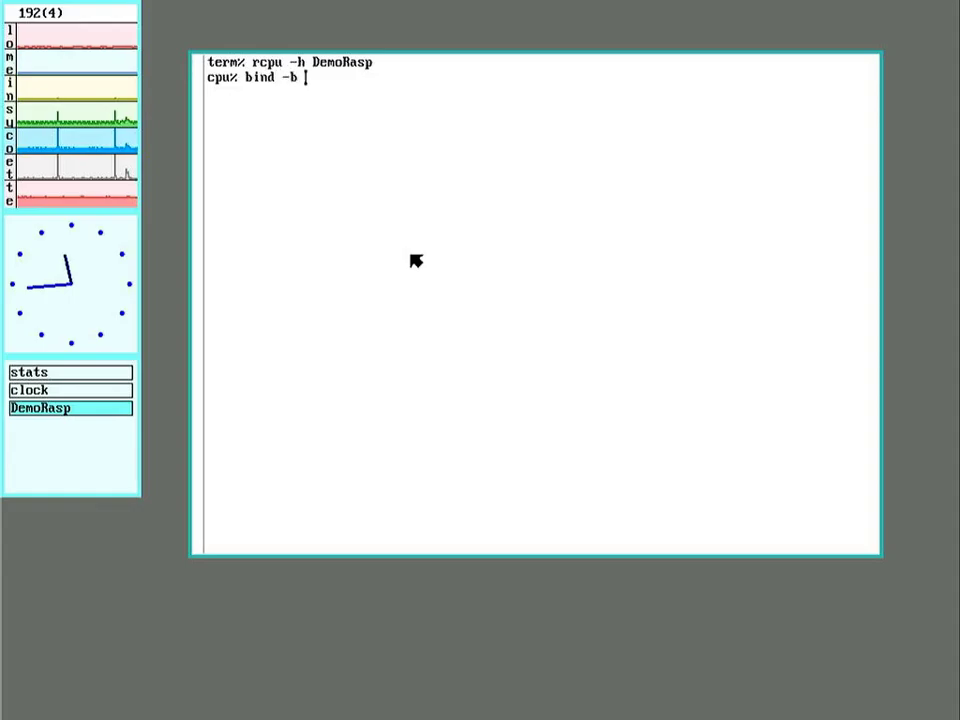
type("'#t'")
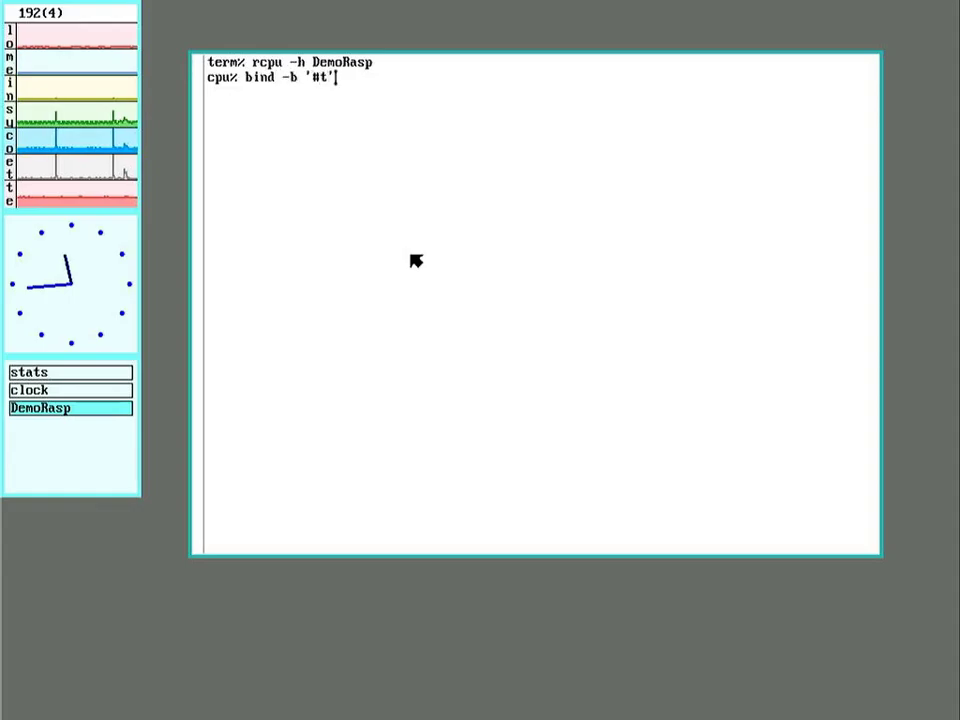
type(" /dev")
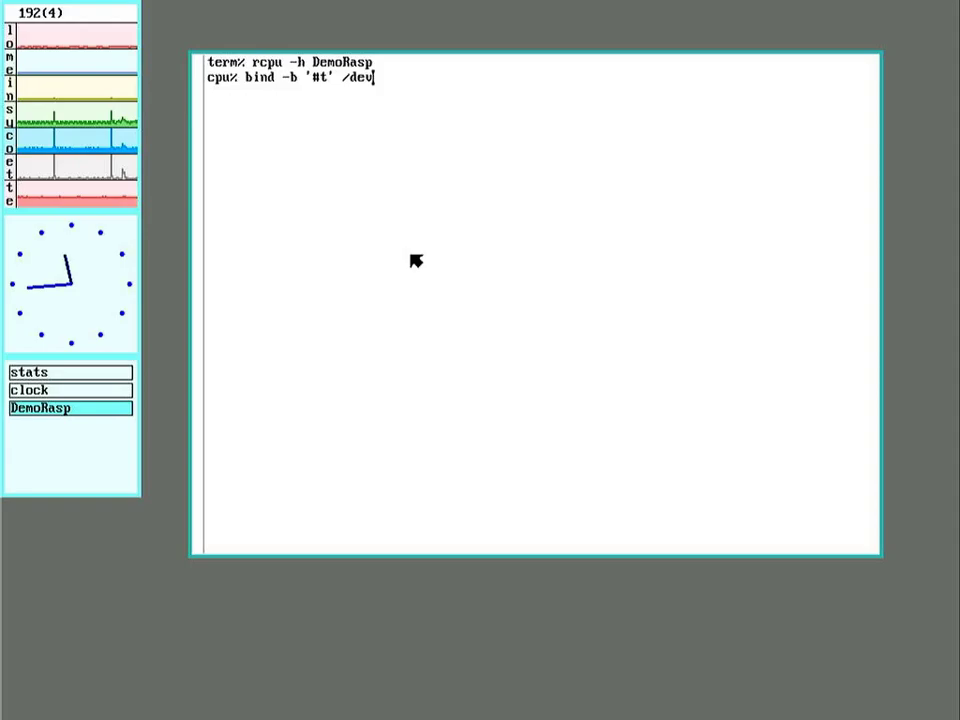
key("Return")
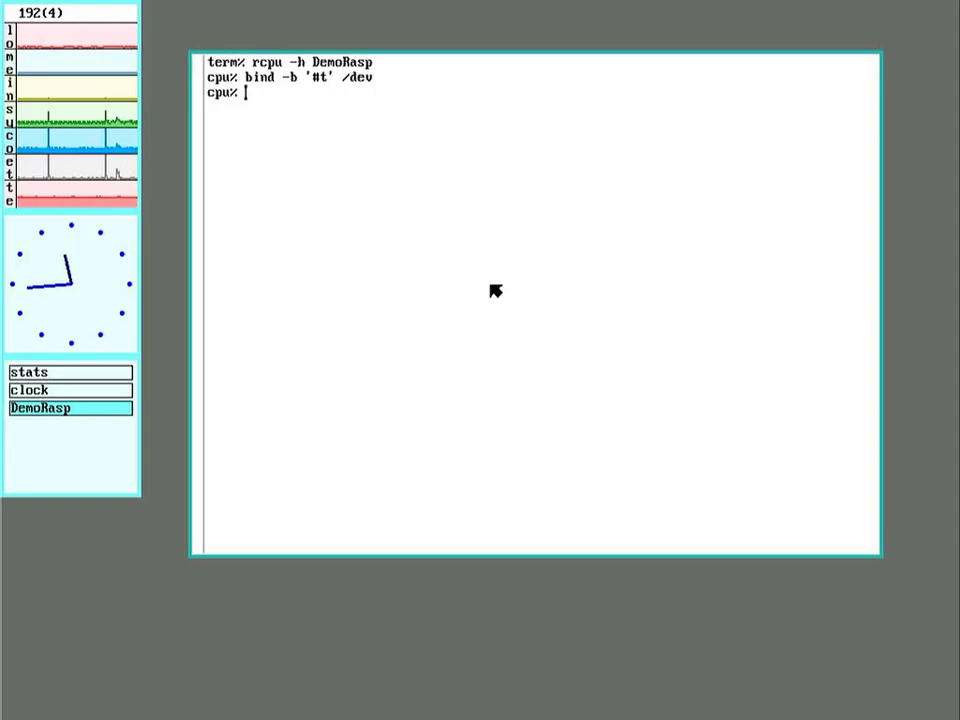
Run aux/gpsfs -d /dev/eia0 -b 9600 to serve GPS data from the serial port
type("auf")
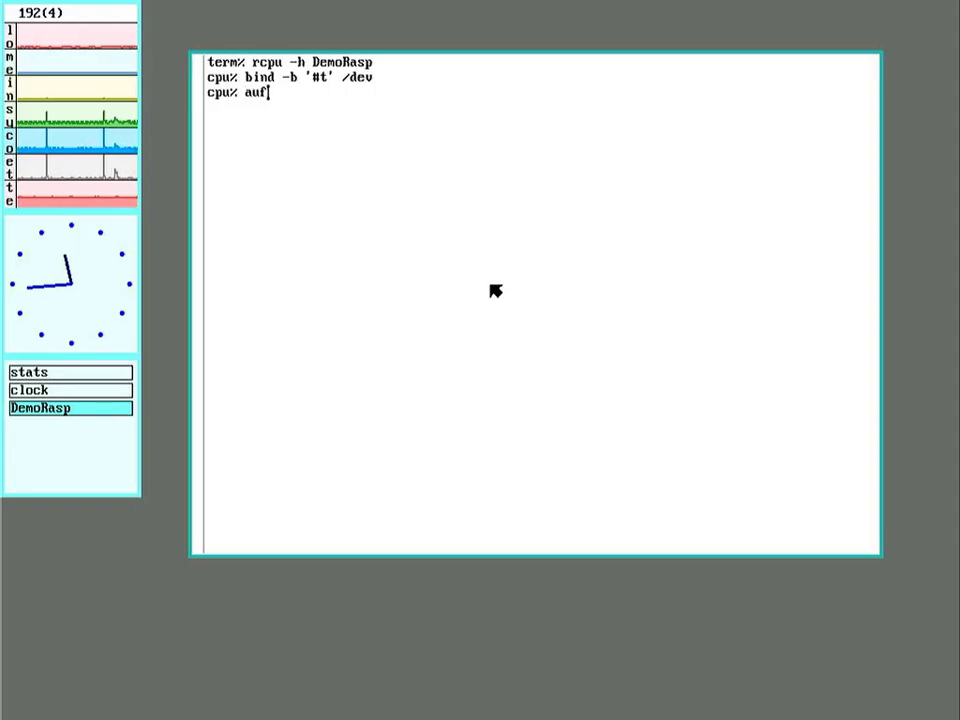
key("BackSpace")
type("x/")
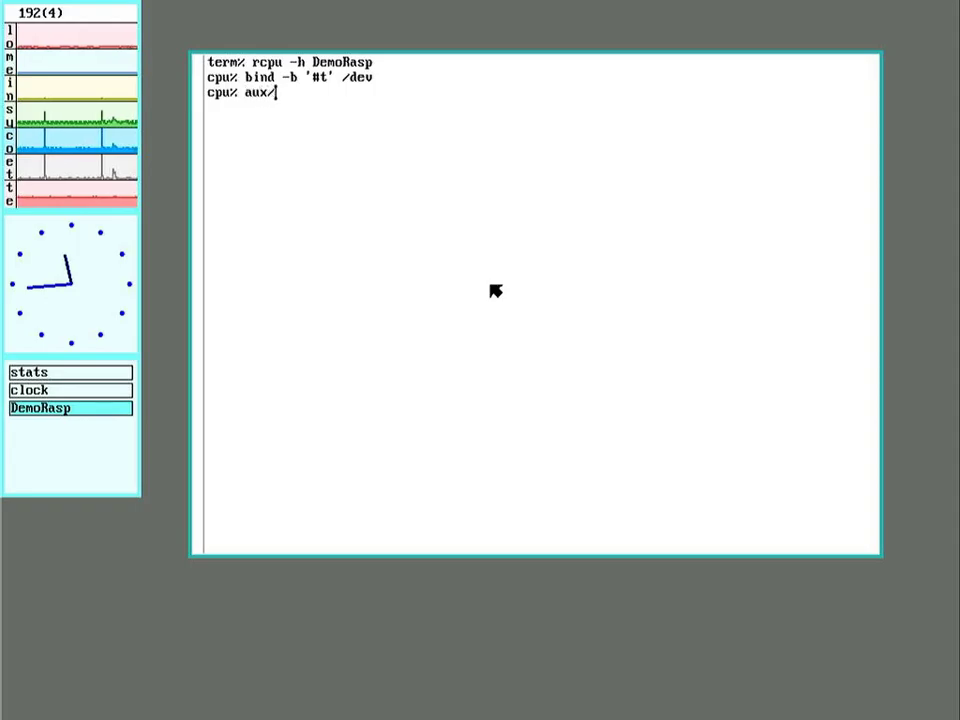
type("a")
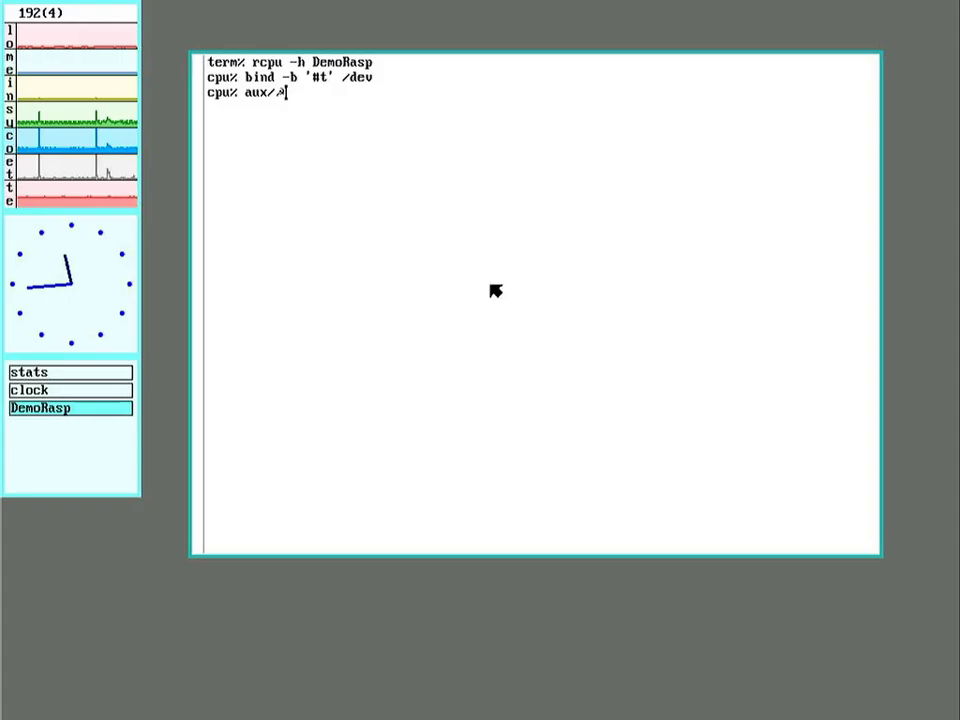
type("fs")
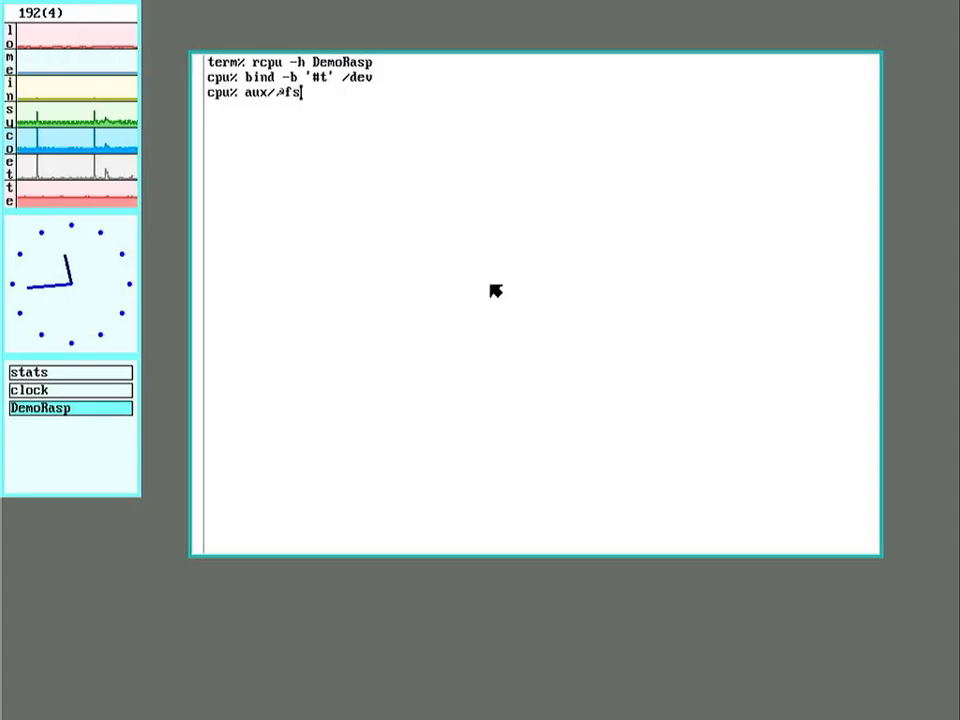
key("BackSpace")
key("BackSpace")
type("psf")
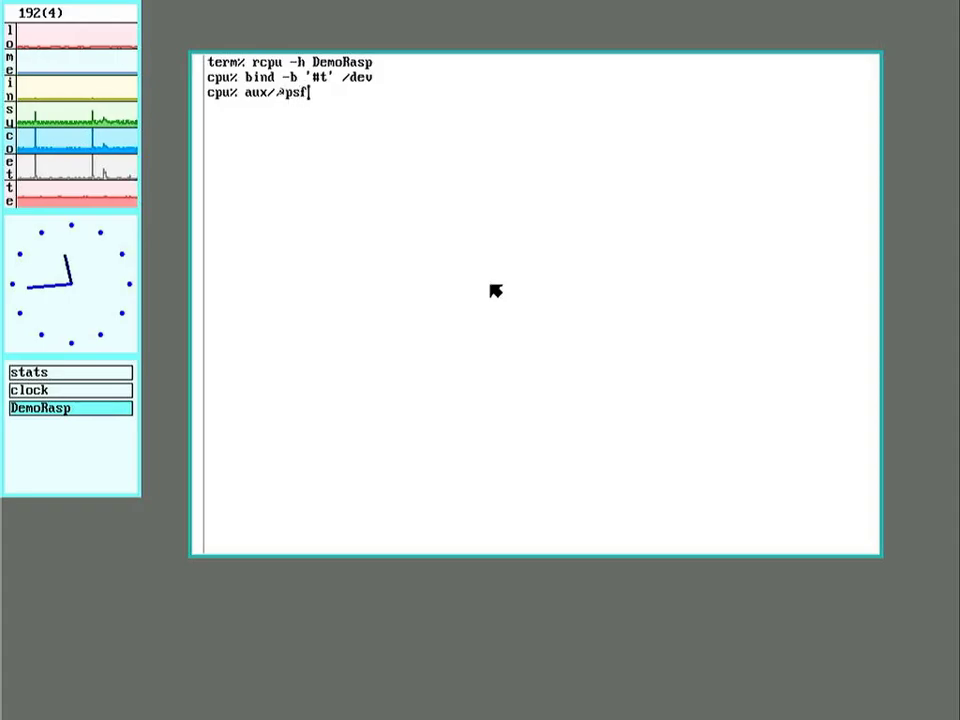
type("s -d")
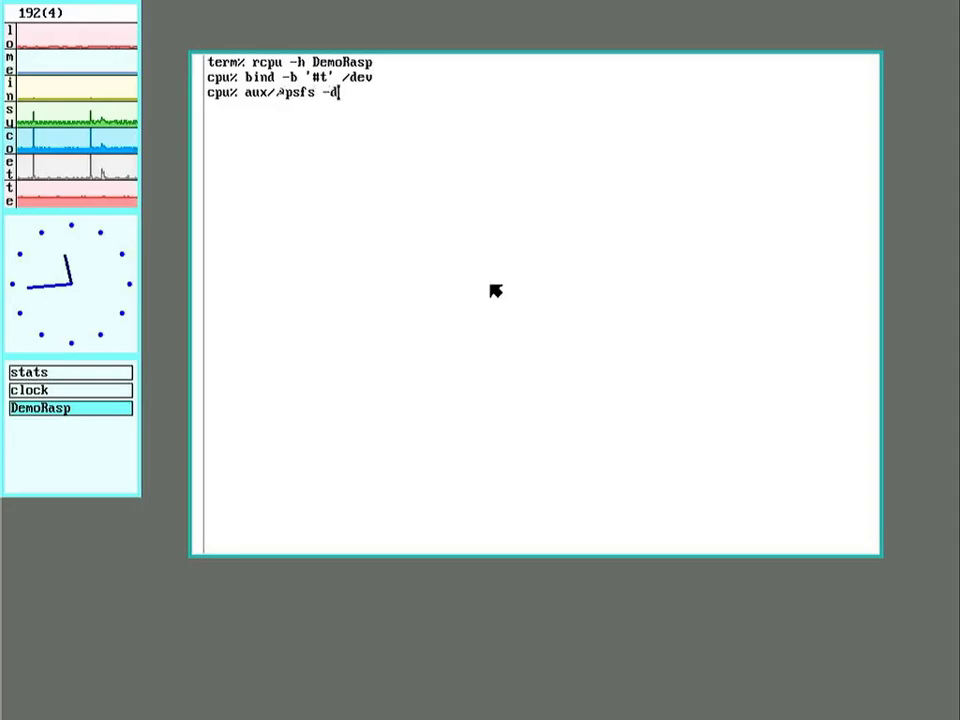
type(" /dev/")
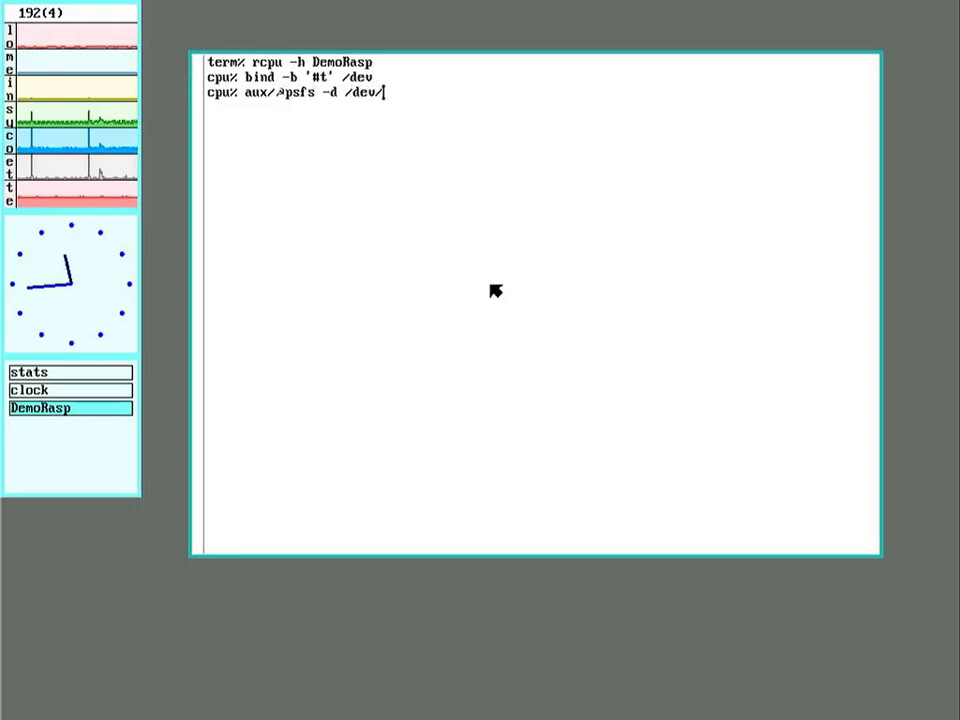
type("eia0")
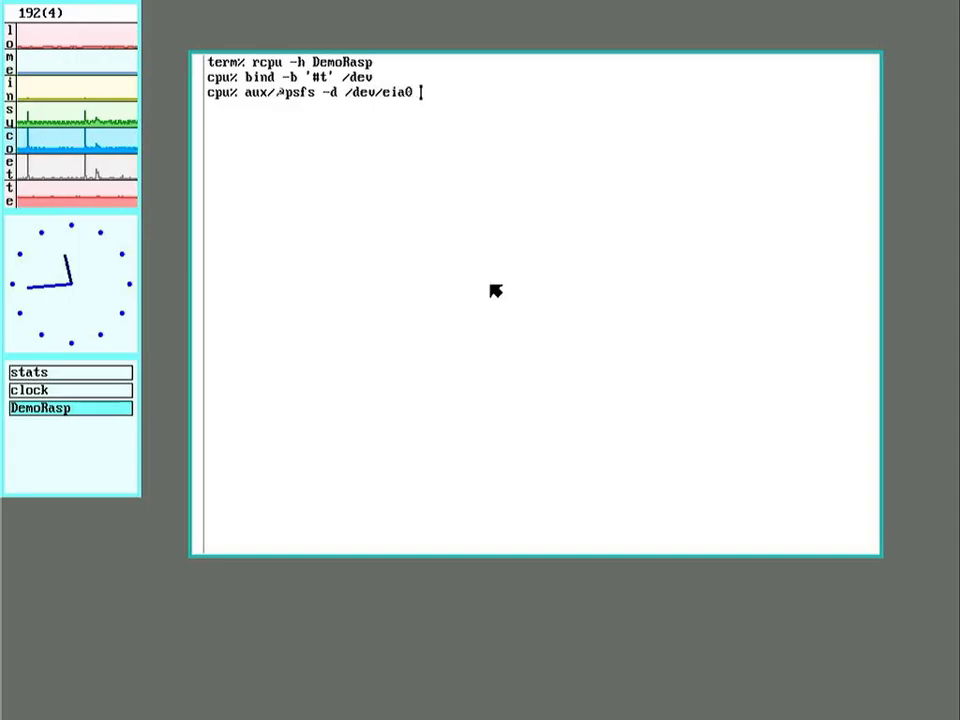
type(" -b ")
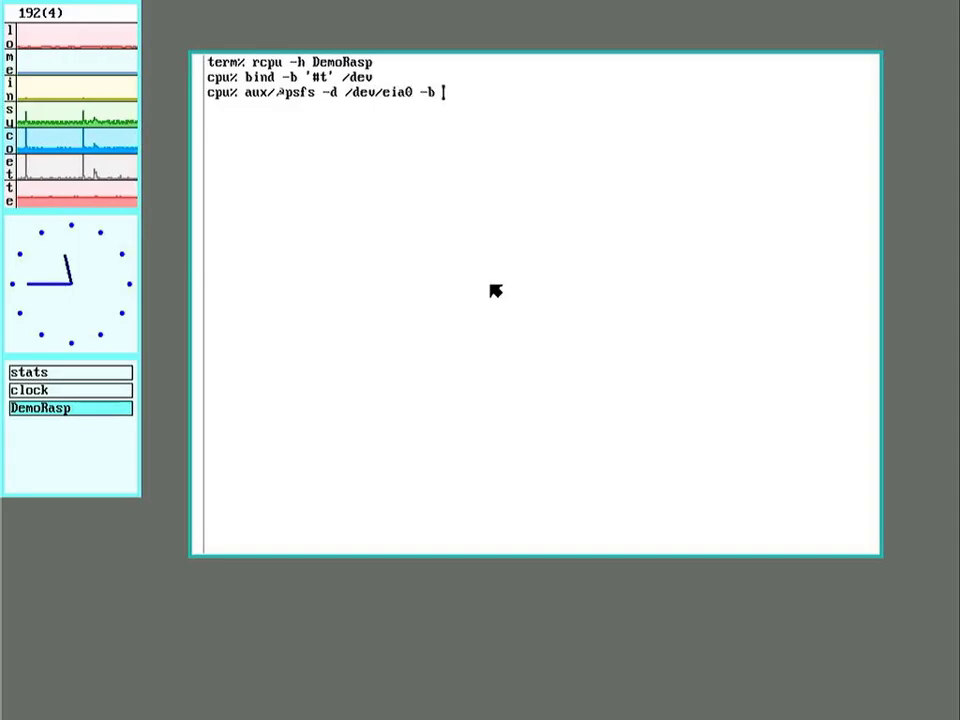
type("9600")
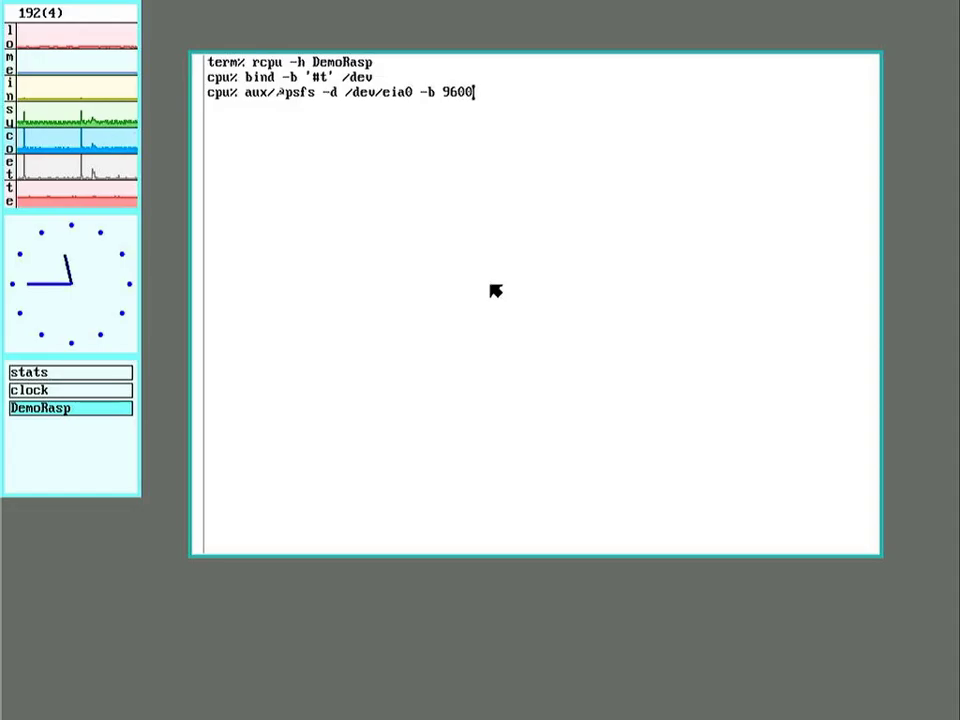
key("Return")
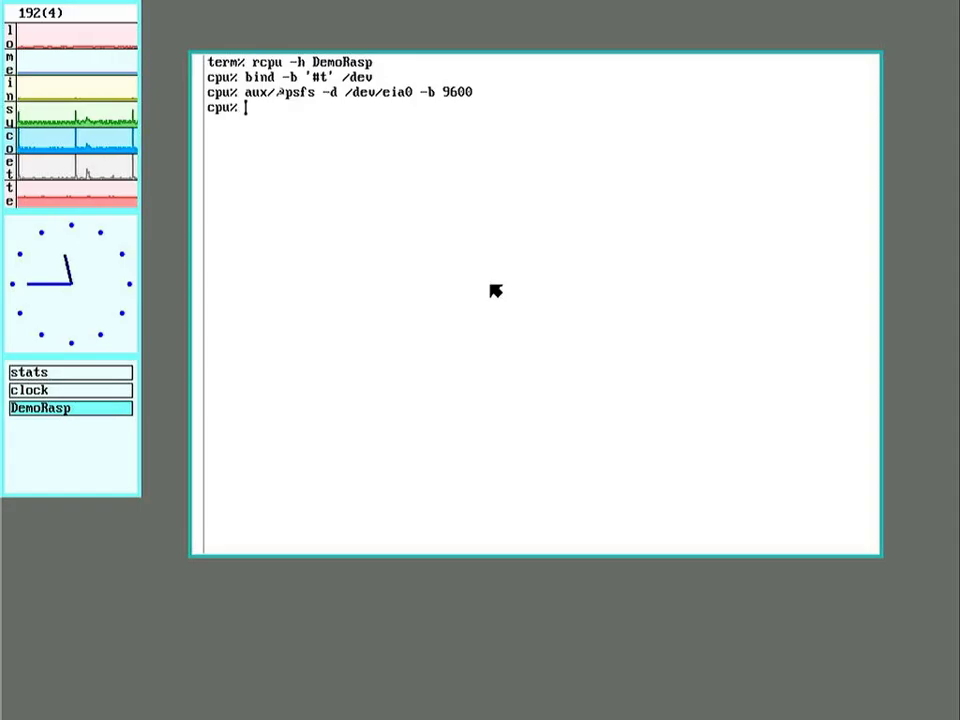
Change to /mnt/gps, list position, raw, satellites, stats and time, then cat the stats file
type("cd /m")
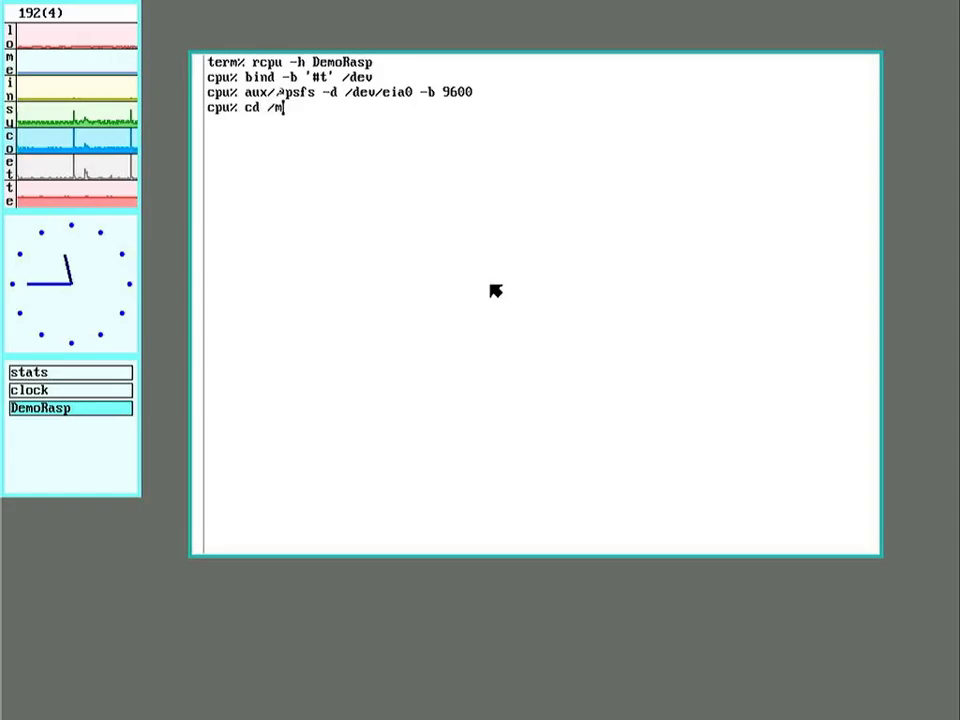
type("nt/")
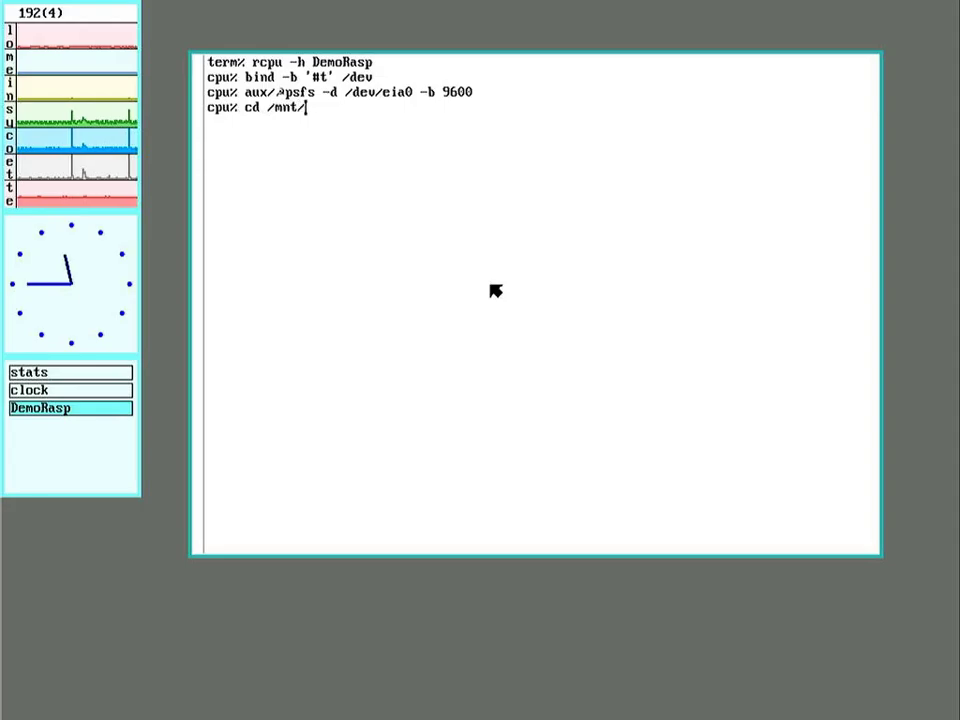
type("gps")
key("Return")
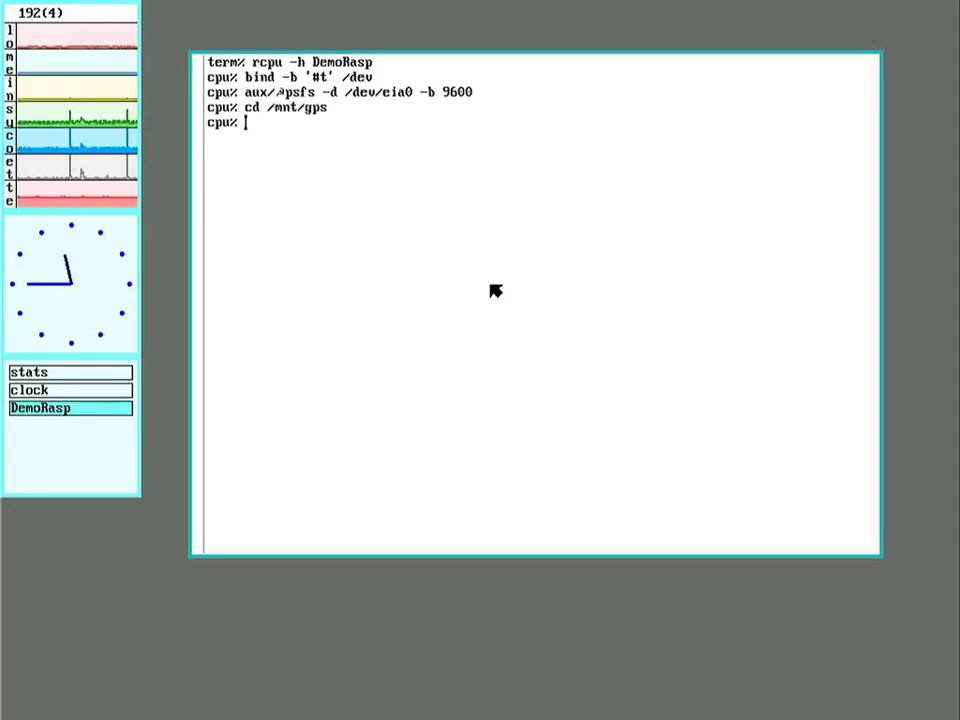
type("ls")
key("Return")
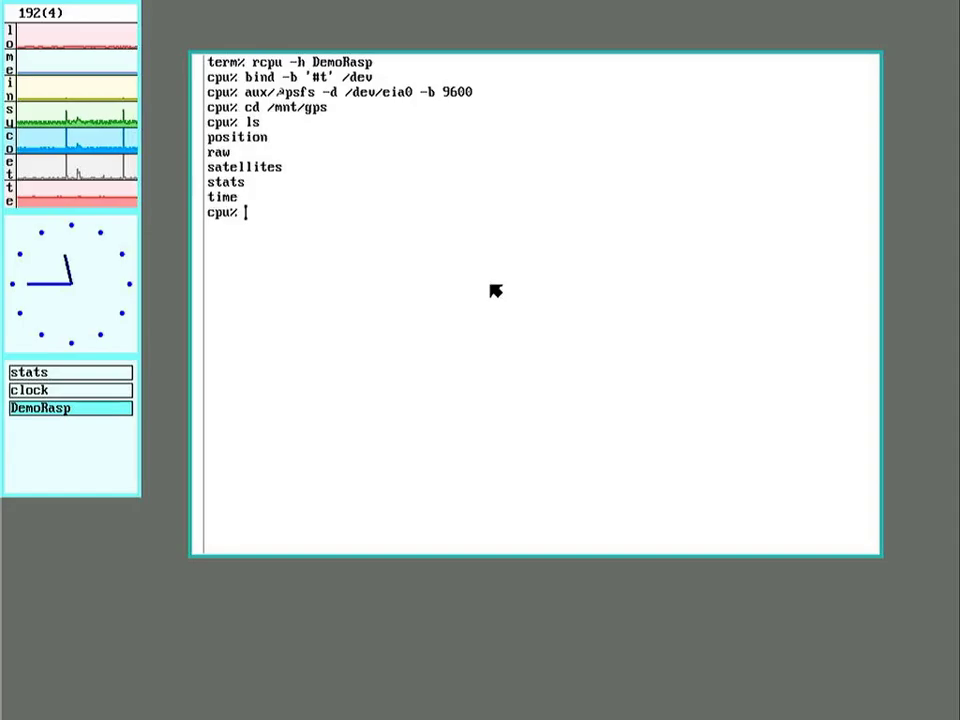
type("cat stats")
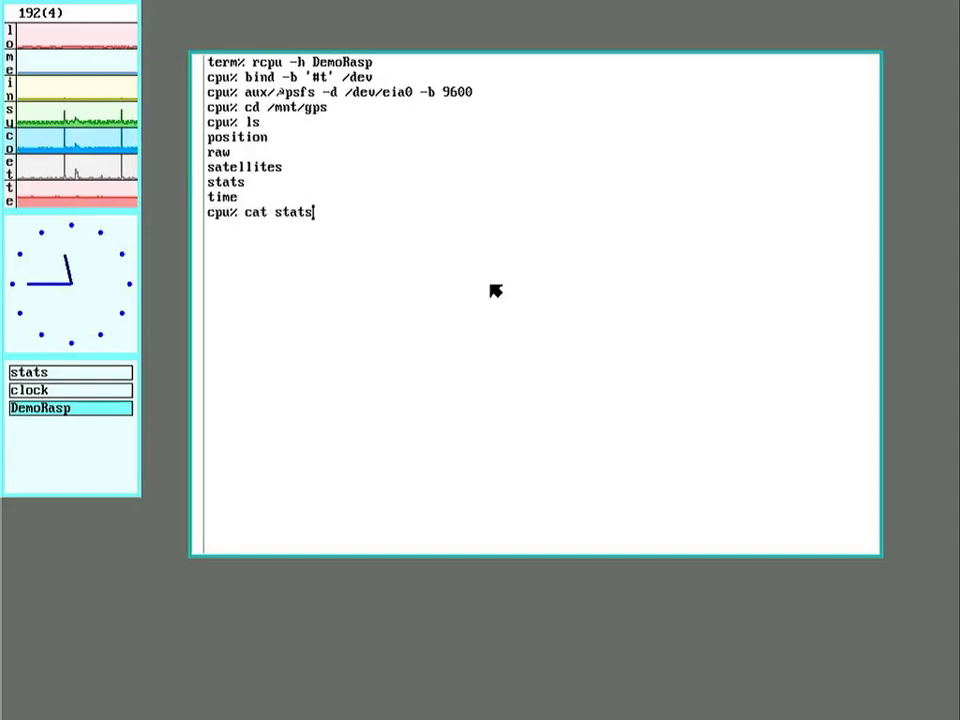
key("Return")
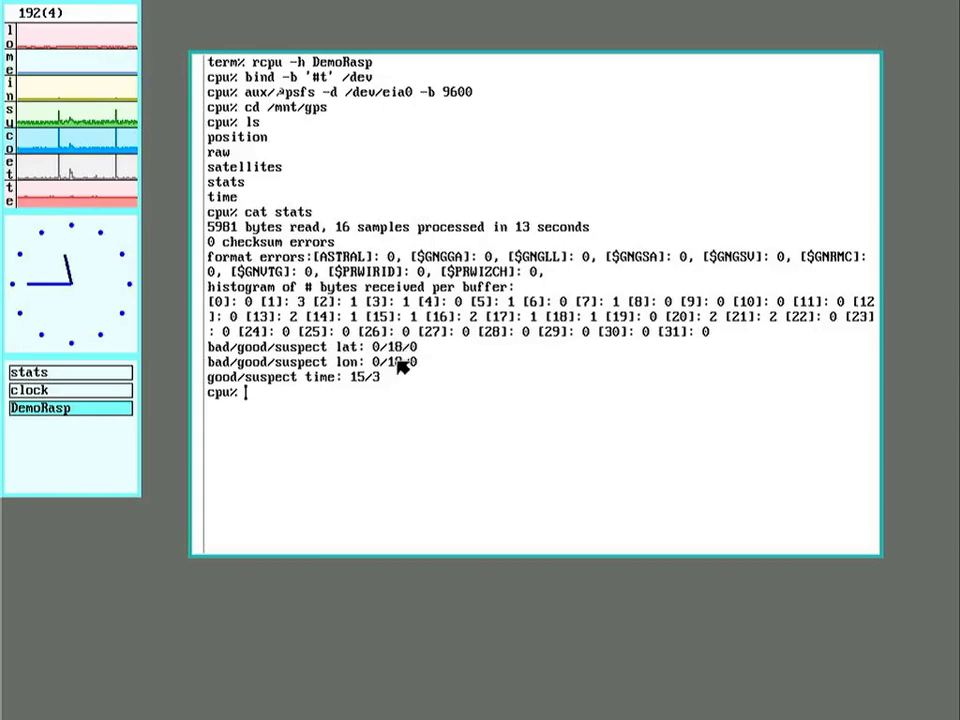
type("c")
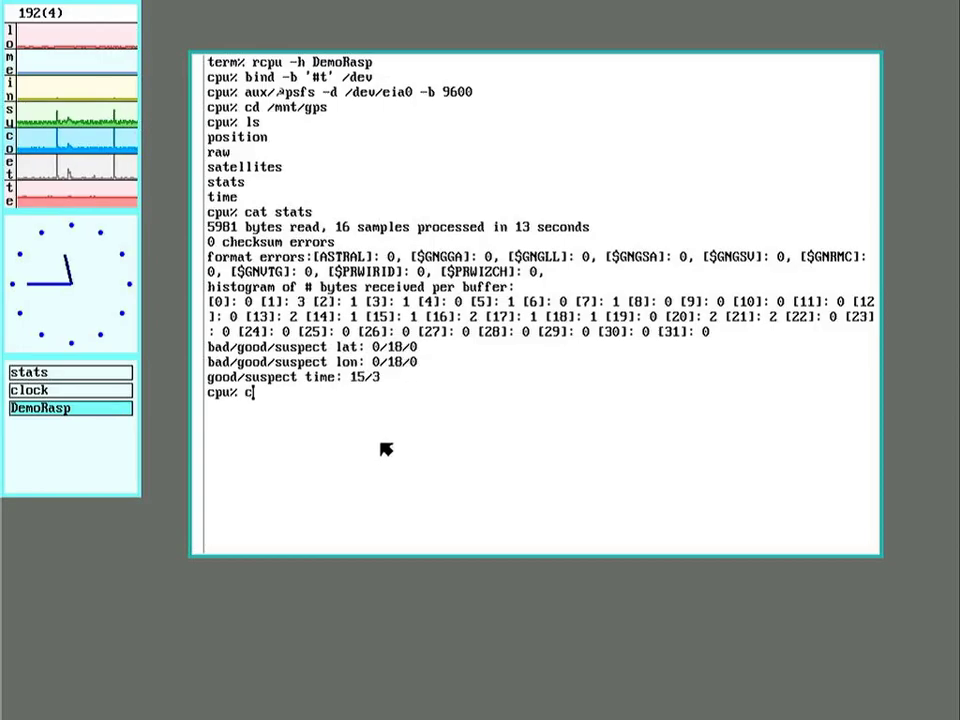
type("at ime")
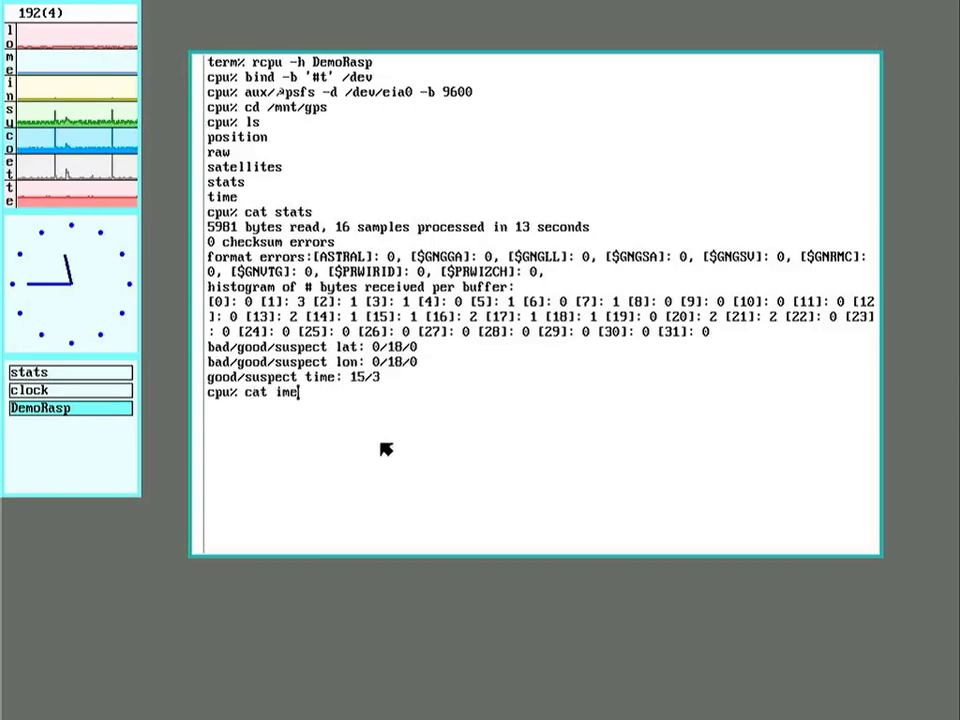
key("BackSpace")
key("BackSpace")
key("BackSpace")
type("time")
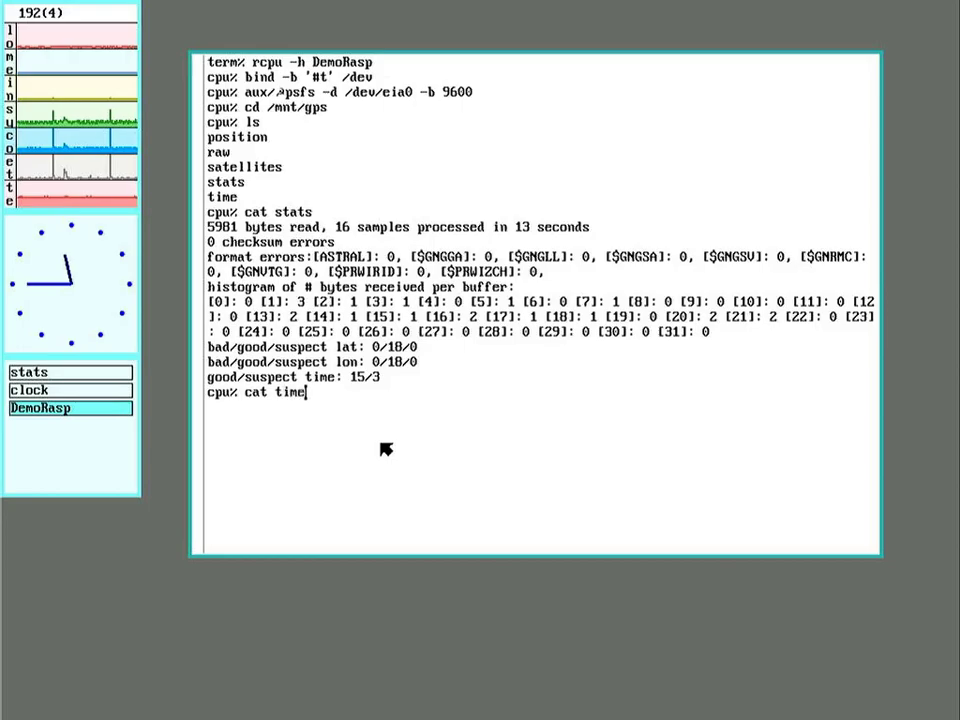
key("Return")
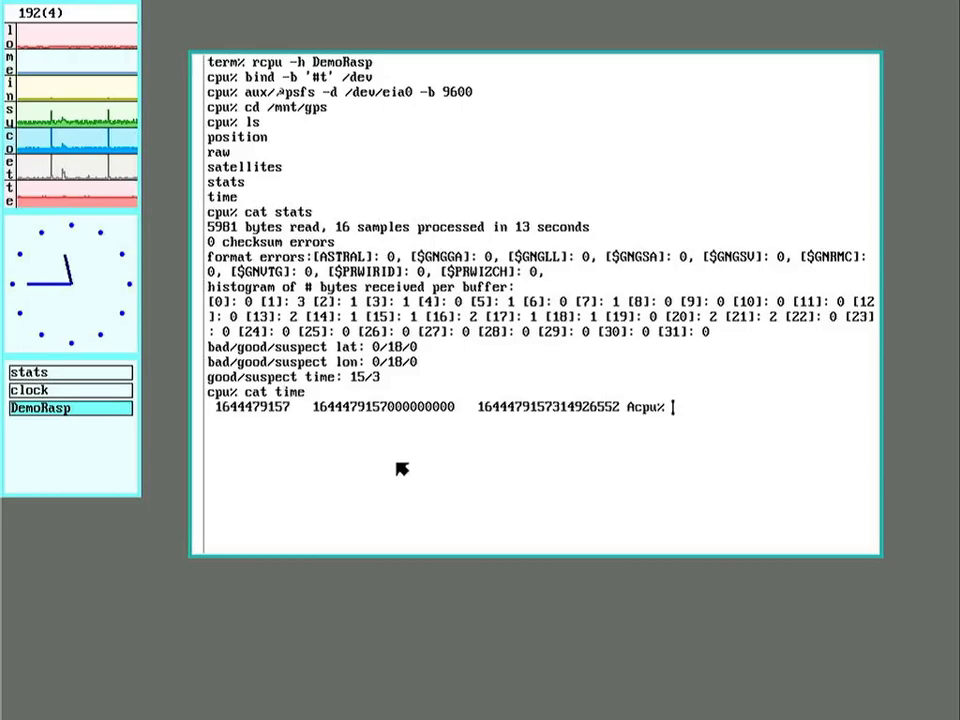
key("Return")
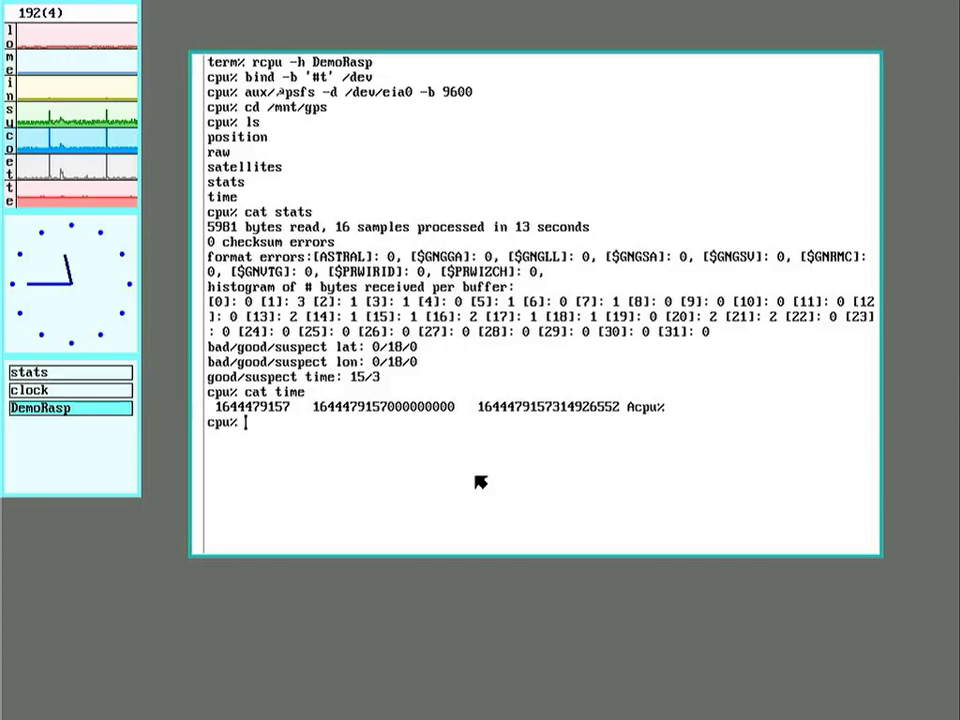